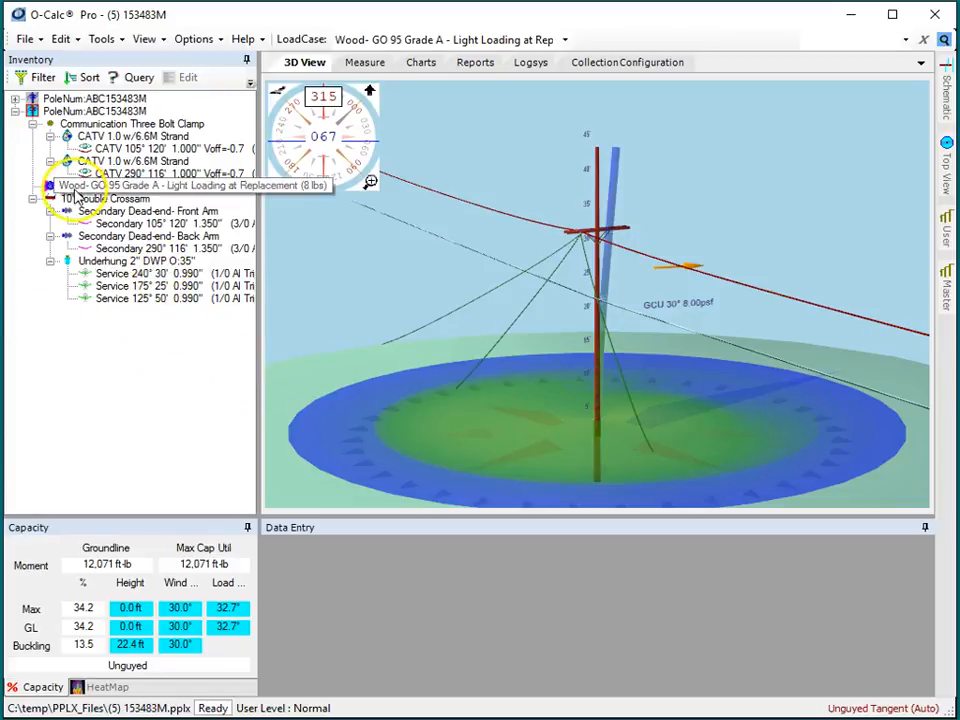
# Add a note to the 10' Double Crossarm reading "This should be a single arm" and save it.
pyautogui.click(126, 199)
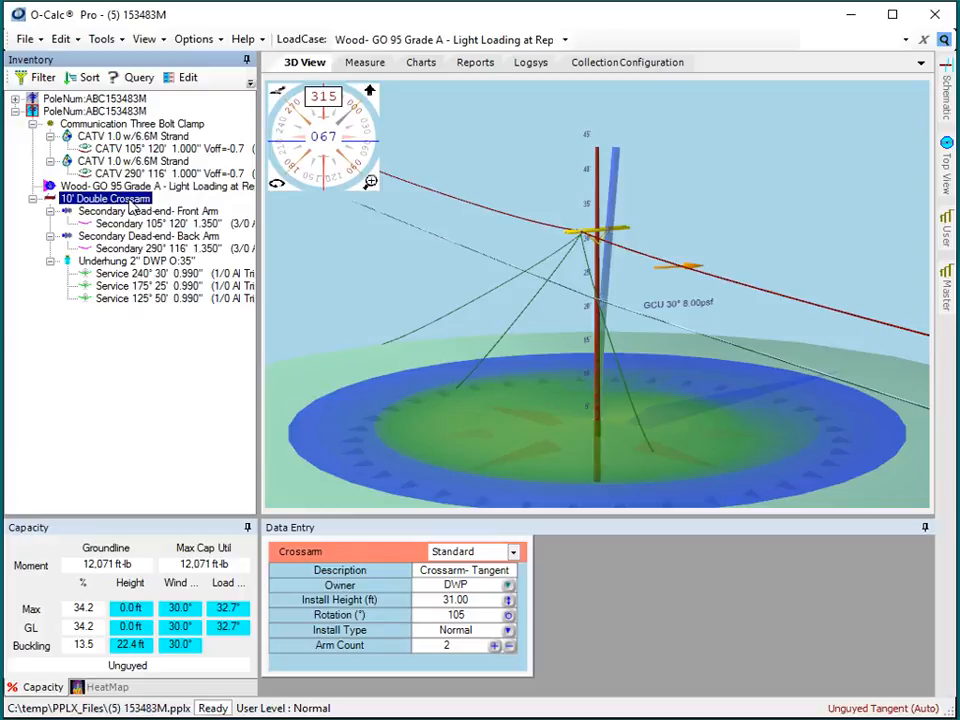
pyautogui.rightClick(131, 202)
pyautogui.moveTo(201, 325)
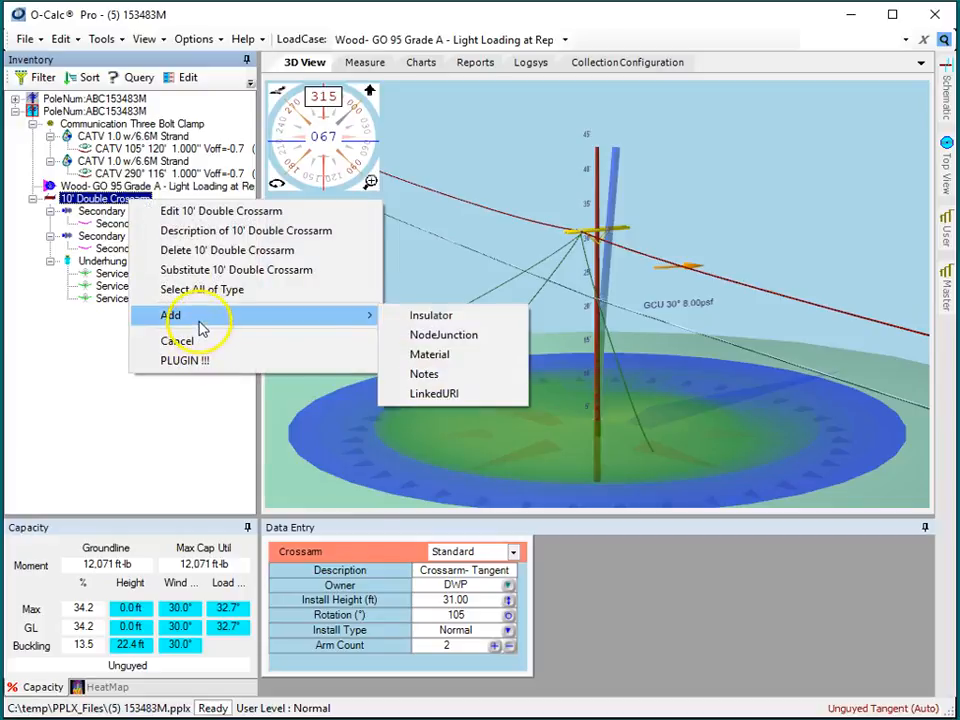
pyautogui.click(437, 374)
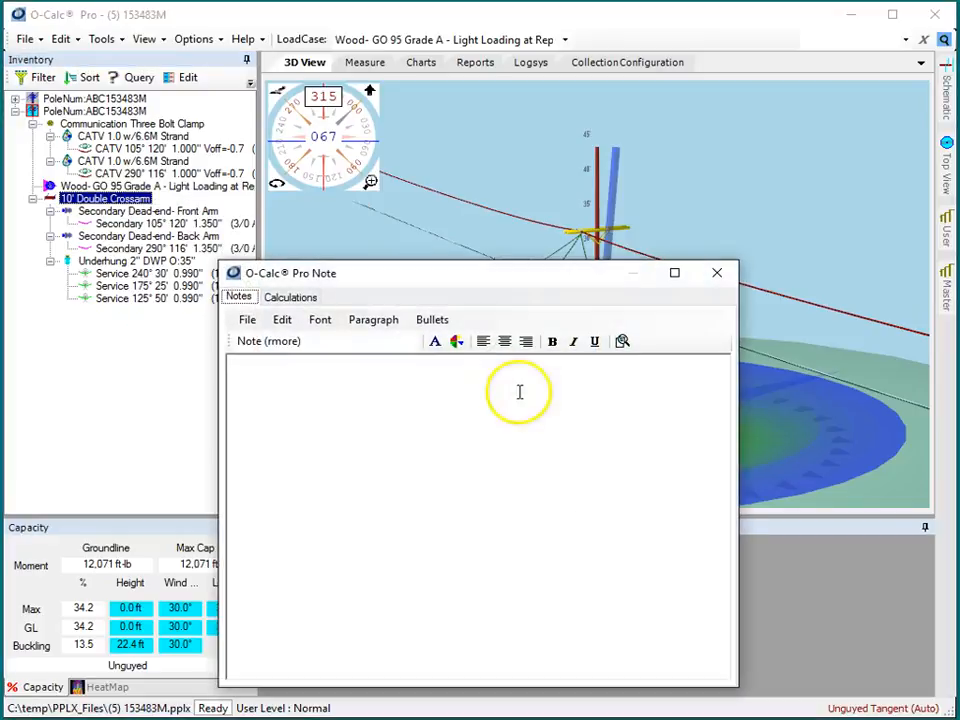
pyautogui.click(301, 415)
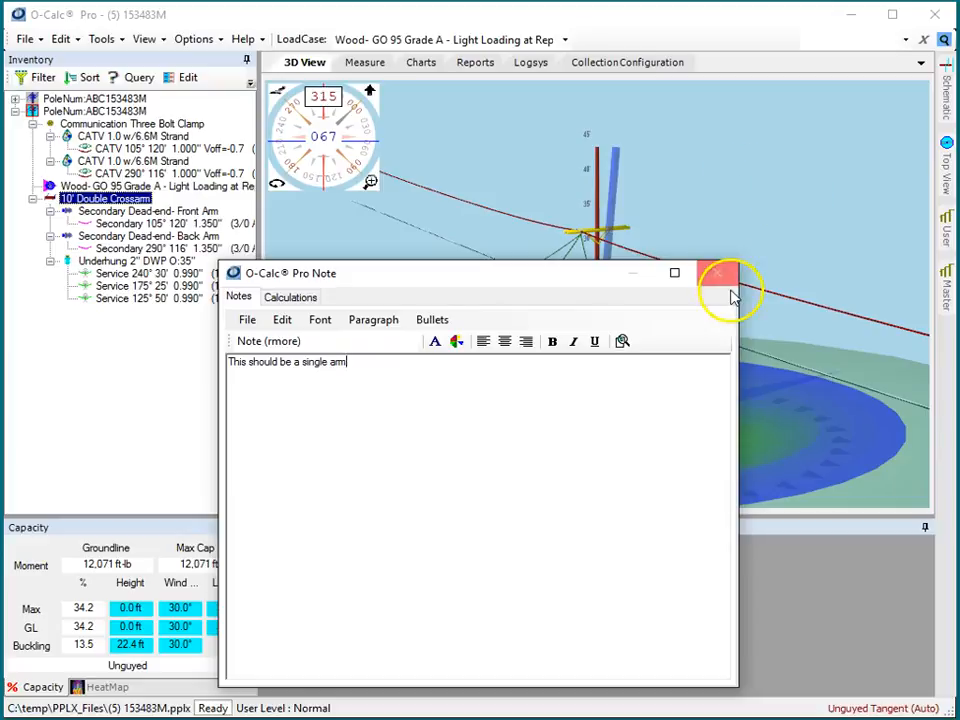
pyautogui.click(248, 320)
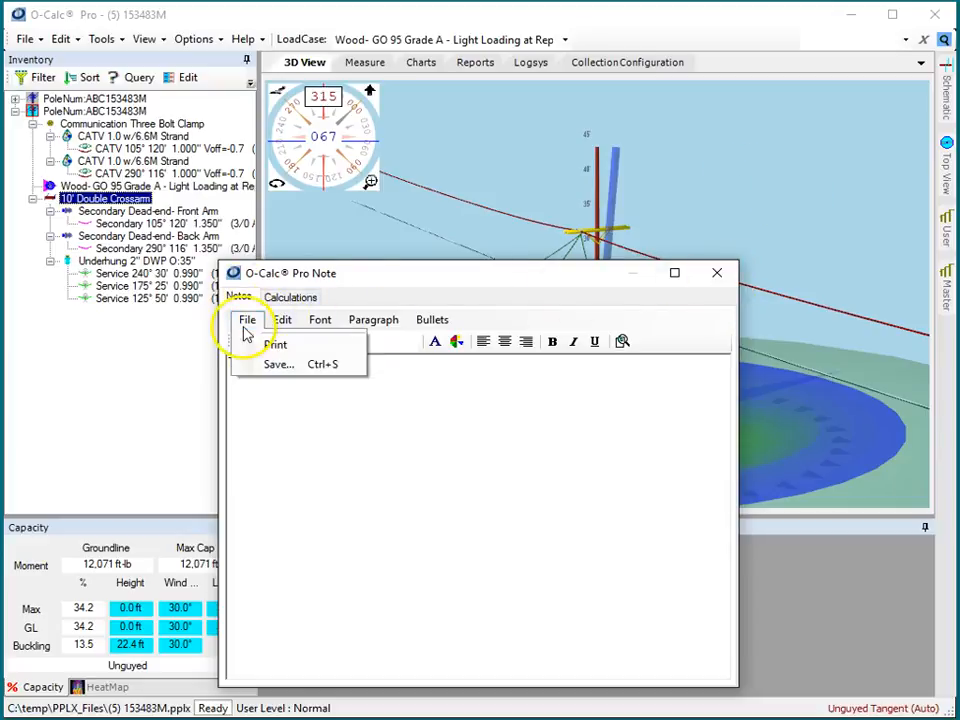
pyautogui.click(283, 368)
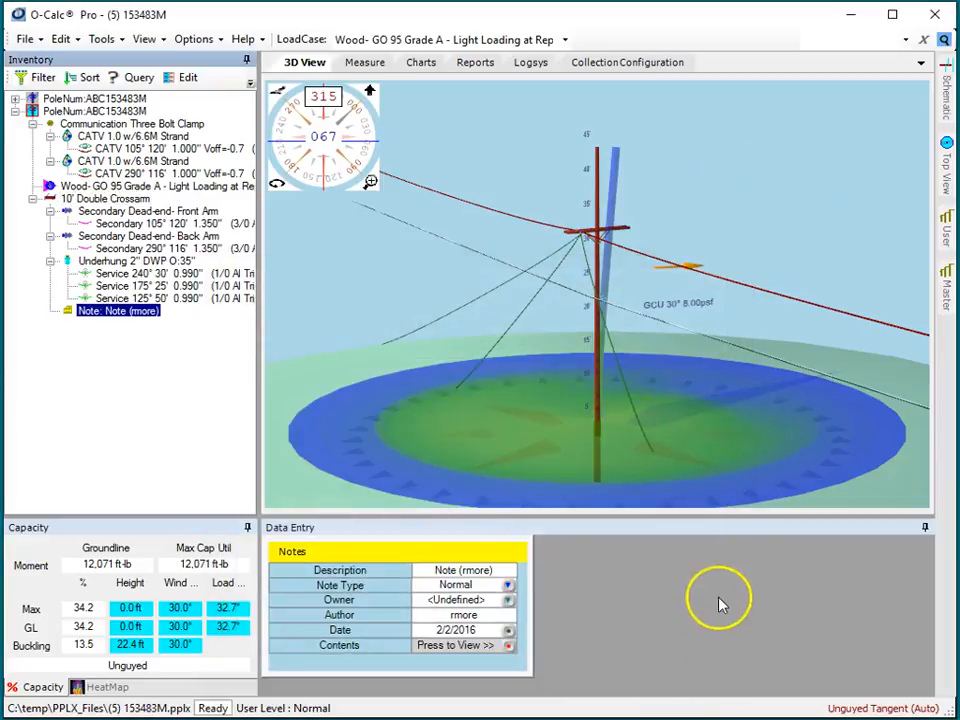
# Set the crossarm note's type to TBD Initial.
pyautogui.click(507, 586)
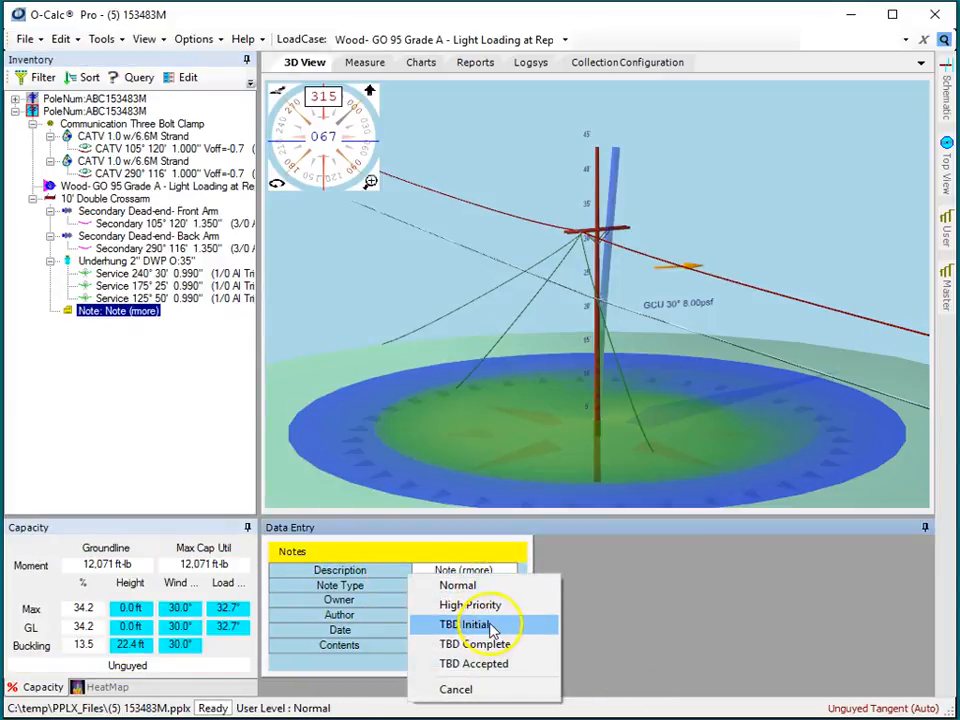
pyautogui.click(500, 624)
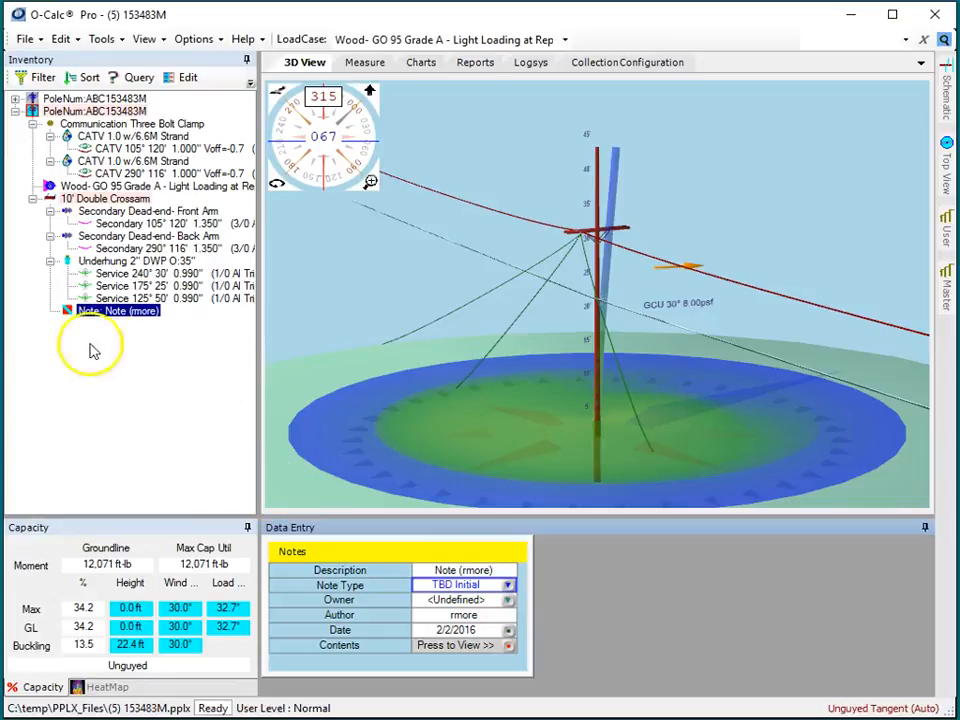
# Check the TBD highlighting of the note and its parents, collapsing and re-expanding the second pole's inventory.
pyautogui.click(90, 314)
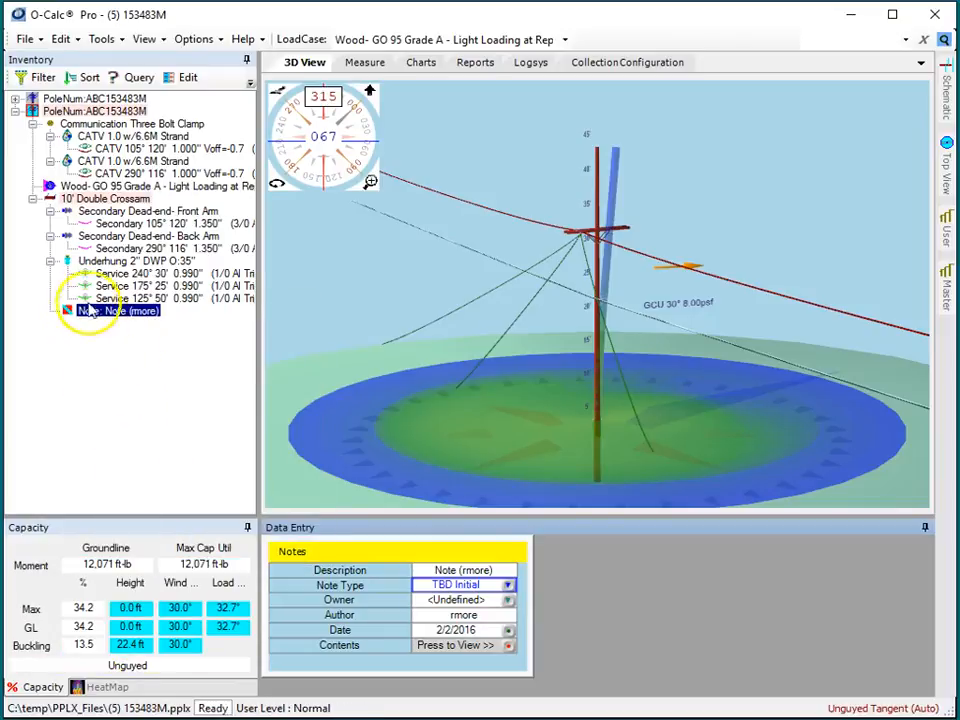
pyautogui.moveTo(77, 318)
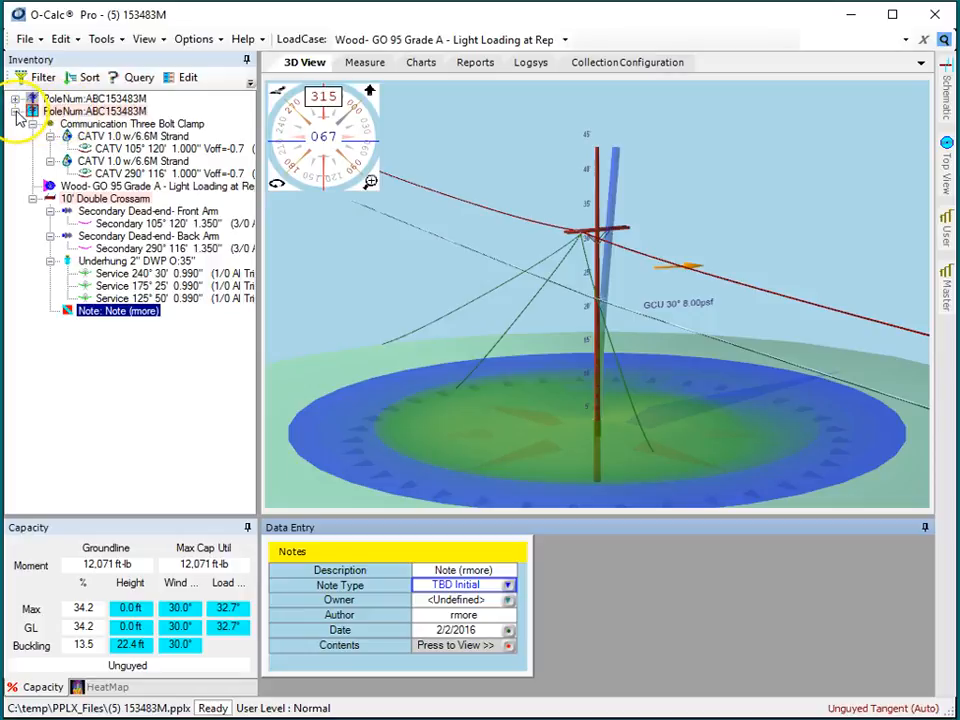
pyautogui.click(15, 112)
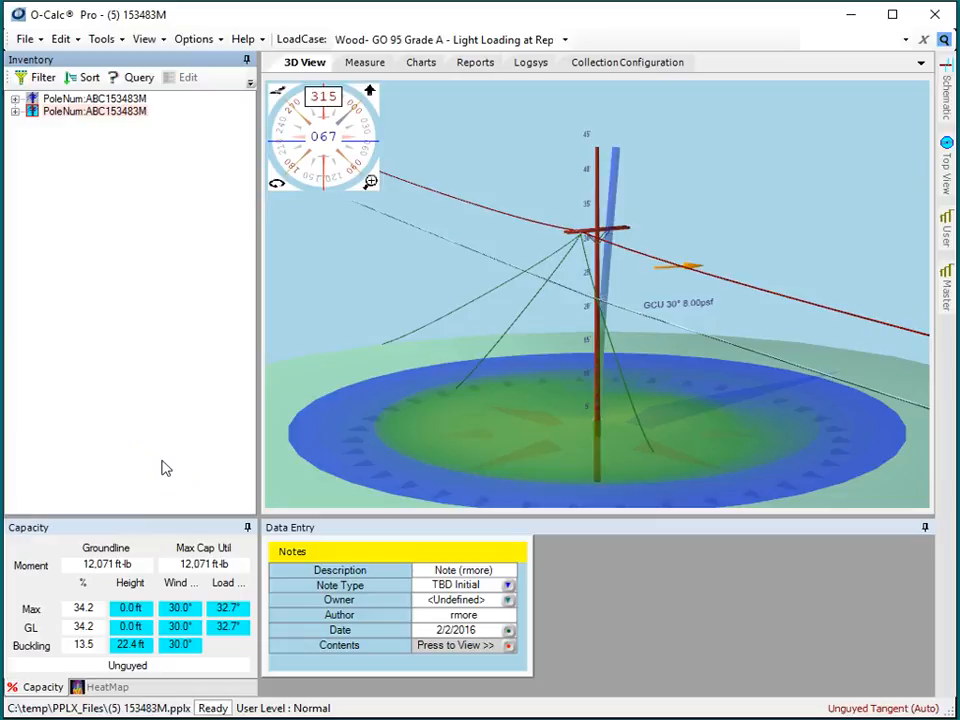
pyautogui.click(15, 112)
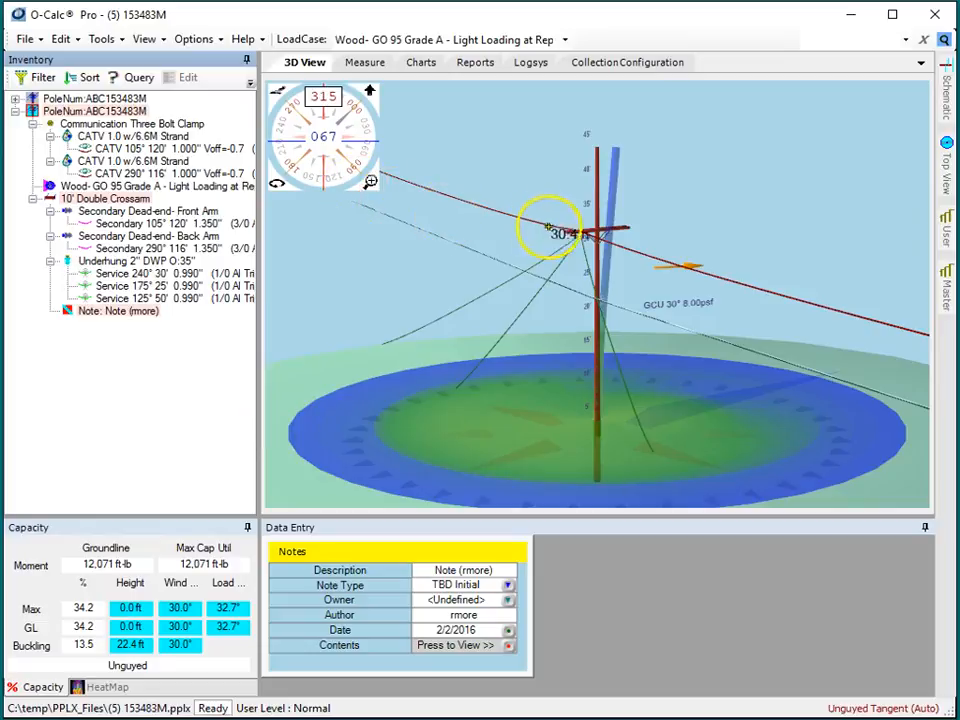
# Turn off the display of TBD item status in the inventory.
pyautogui.click(196, 44)
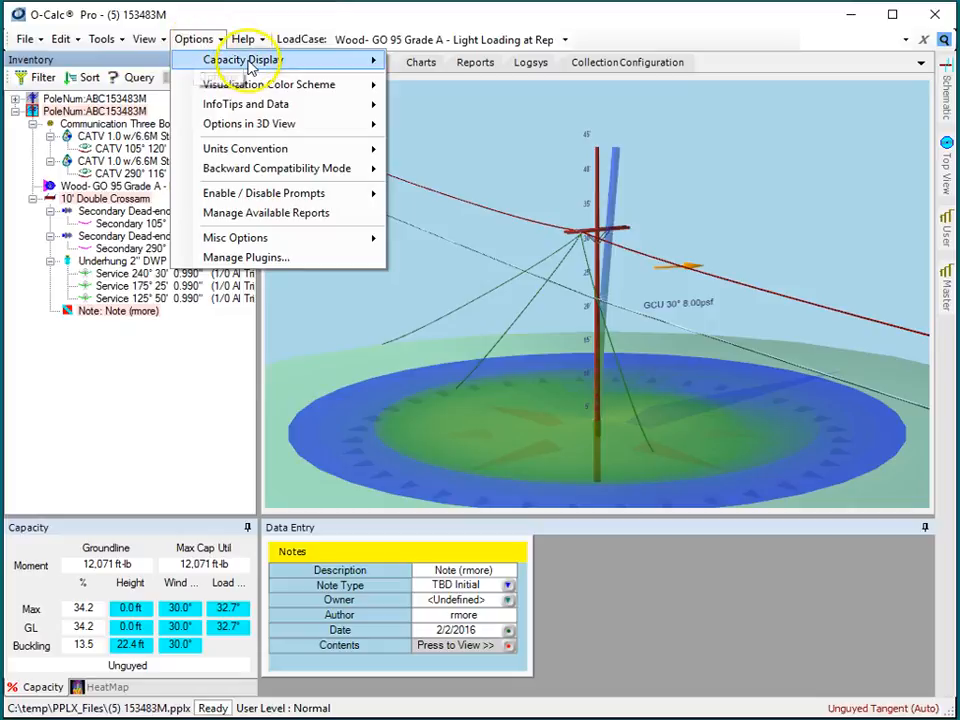
pyautogui.moveTo(252, 70)
pyautogui.moveTo(282, 102)
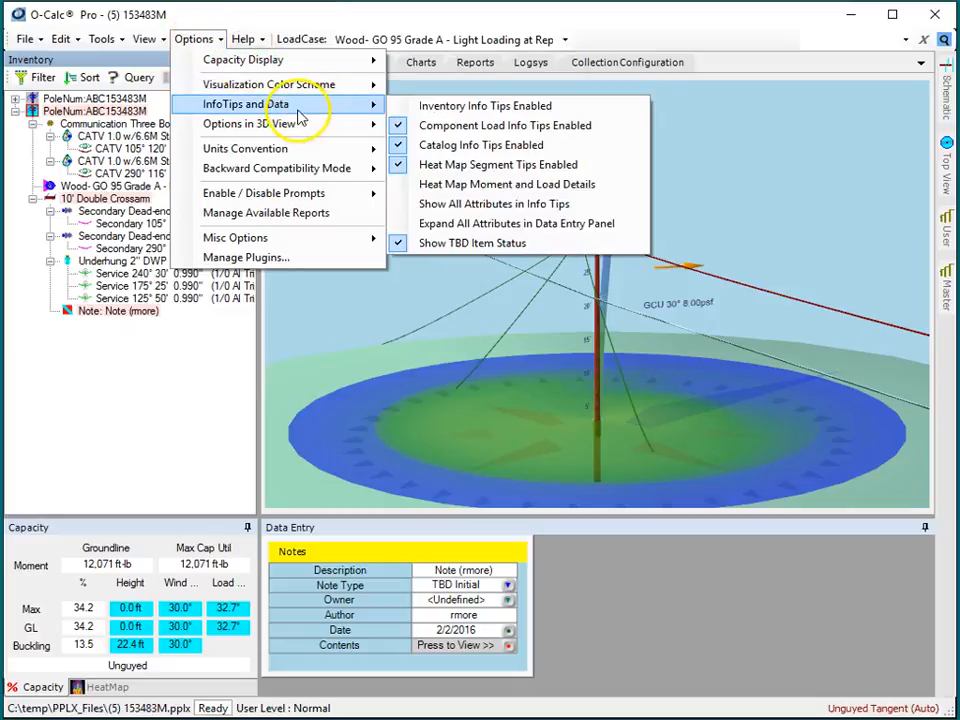
pyautogui.click(490, 244)
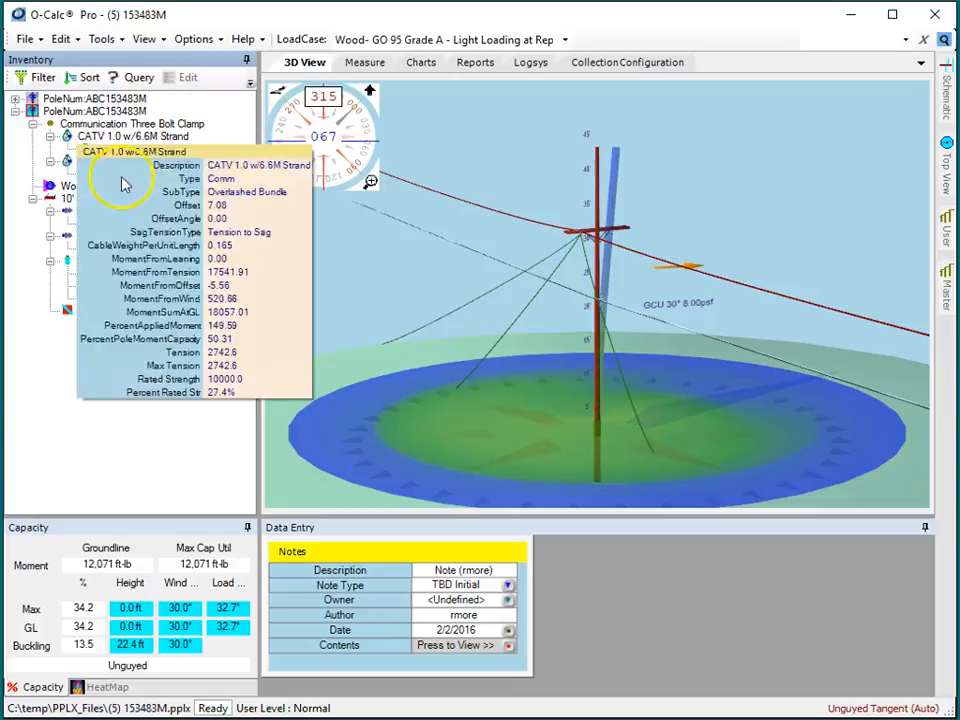
# Turn the display of TBD item status in the inventory back on.
pyautogui.click(192, 39)
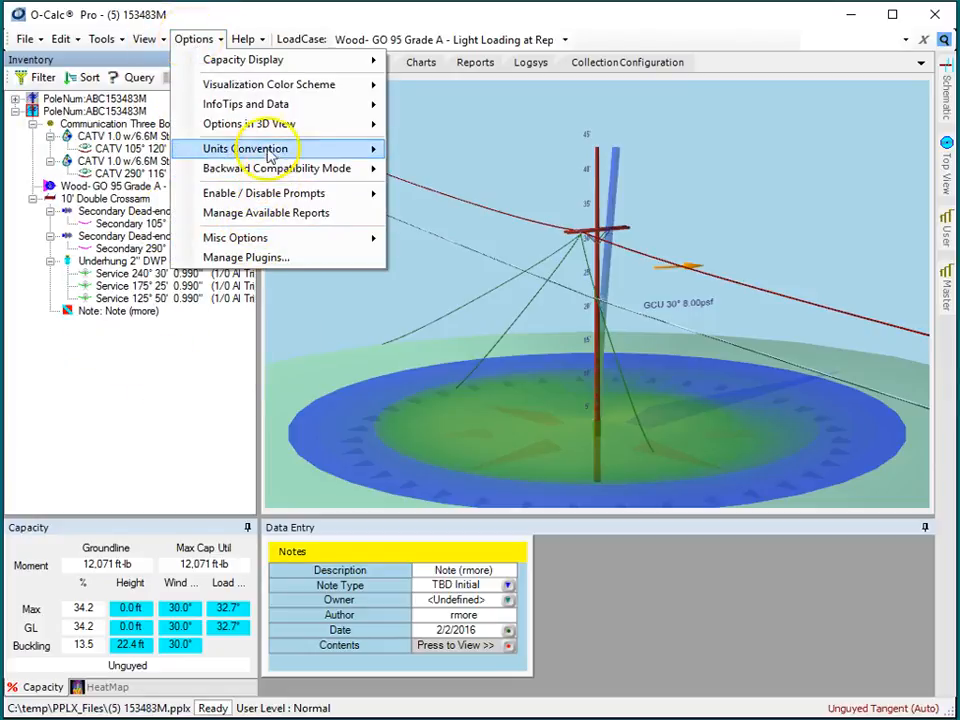
pyautogui.moveTo(270, 130)
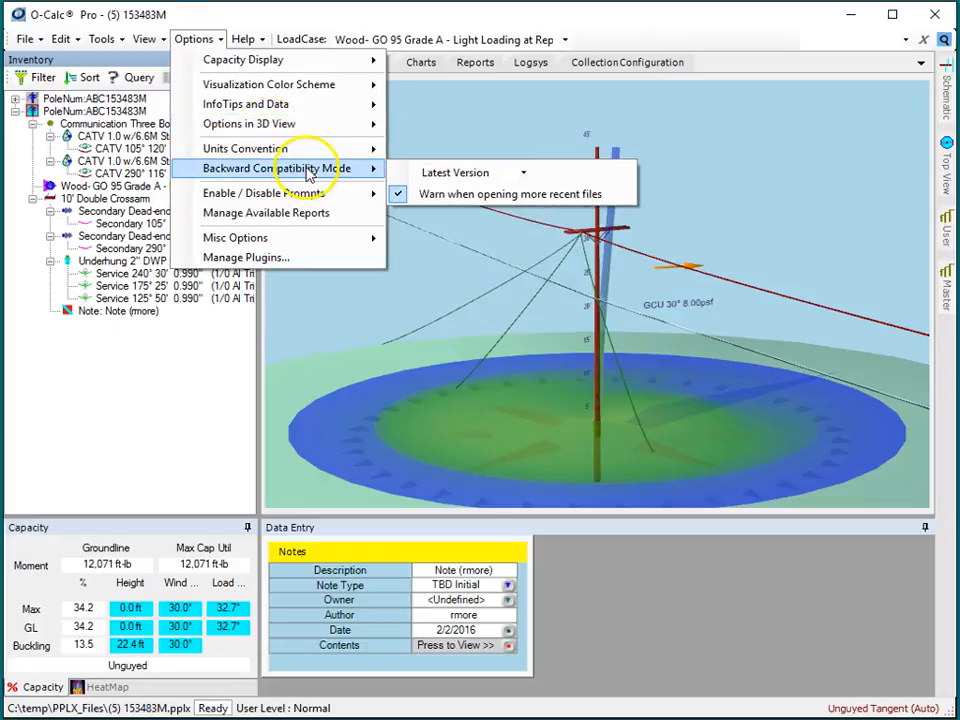
pyautogui.moveTo(305, 110)
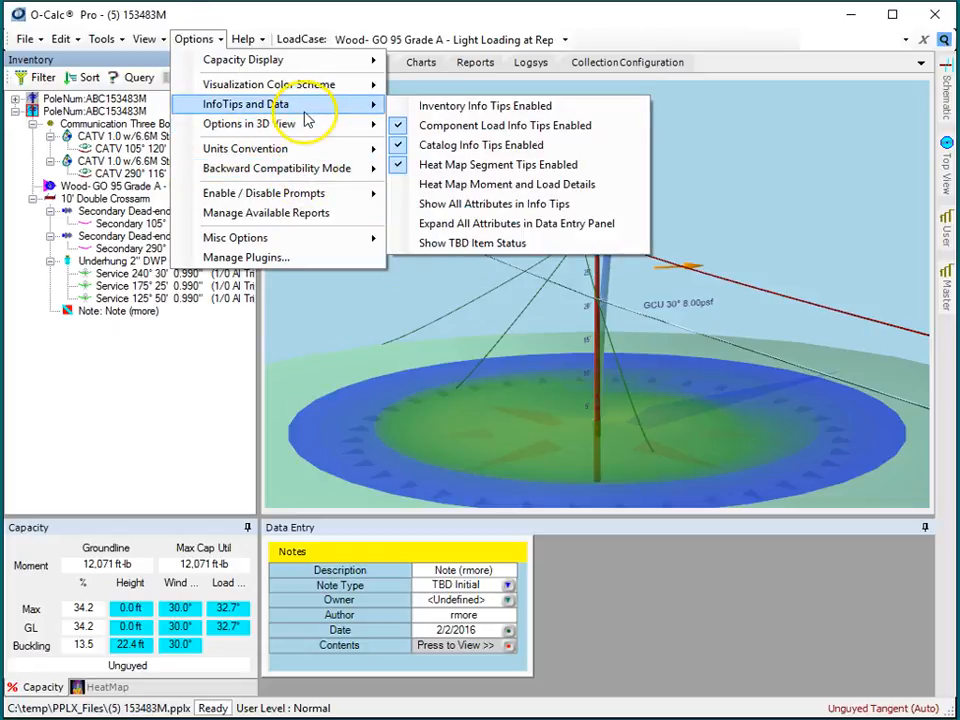
pyautogui.click(529, 242)
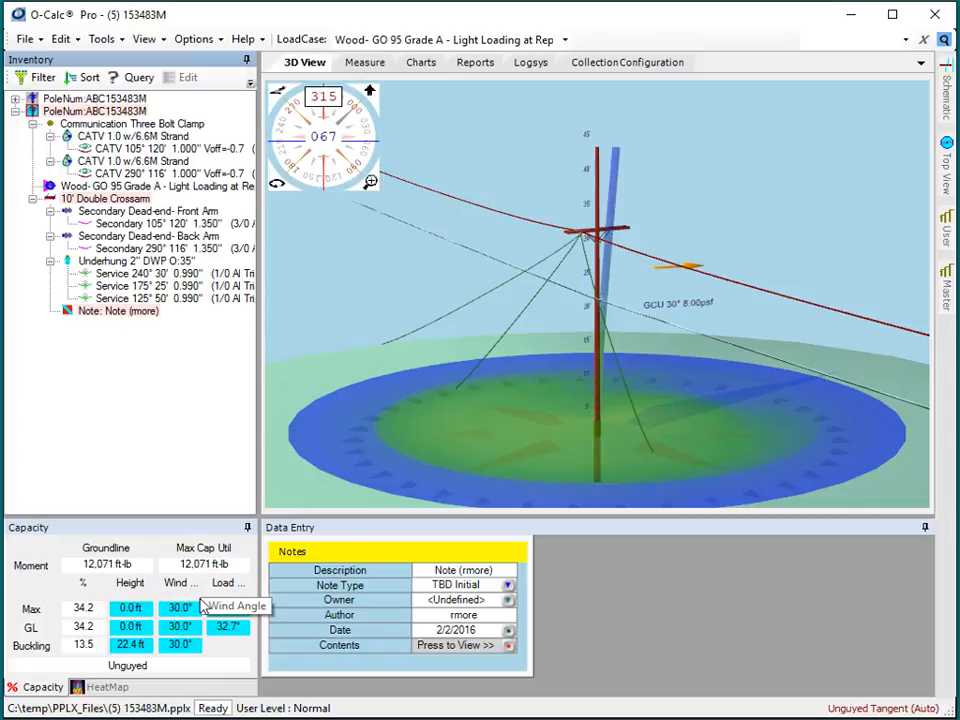
# Open the crossarm note's contents, add a second line reading "OK Fixed", and save the note.
pyautogui.click(80, 312)
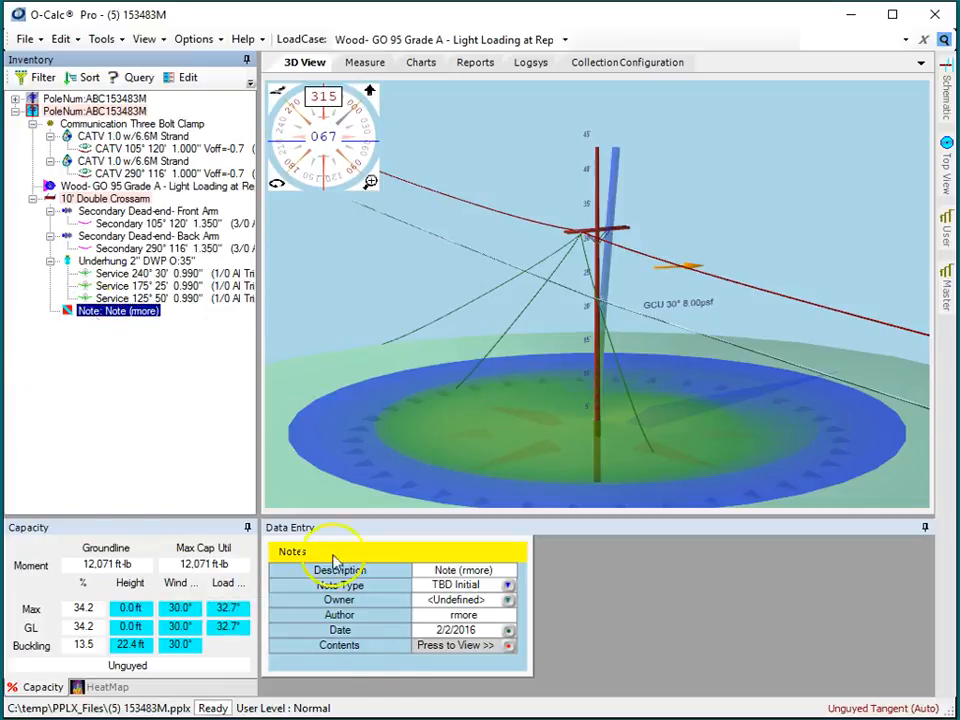
pyautogui.click(505, 645)
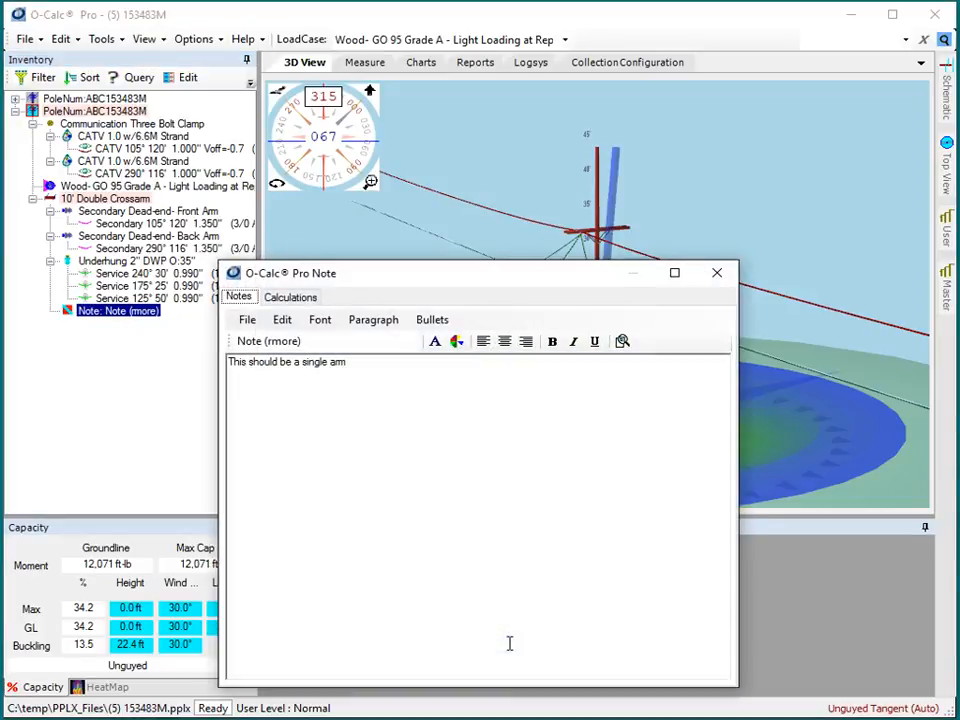
pyautogui.click(373, 368)
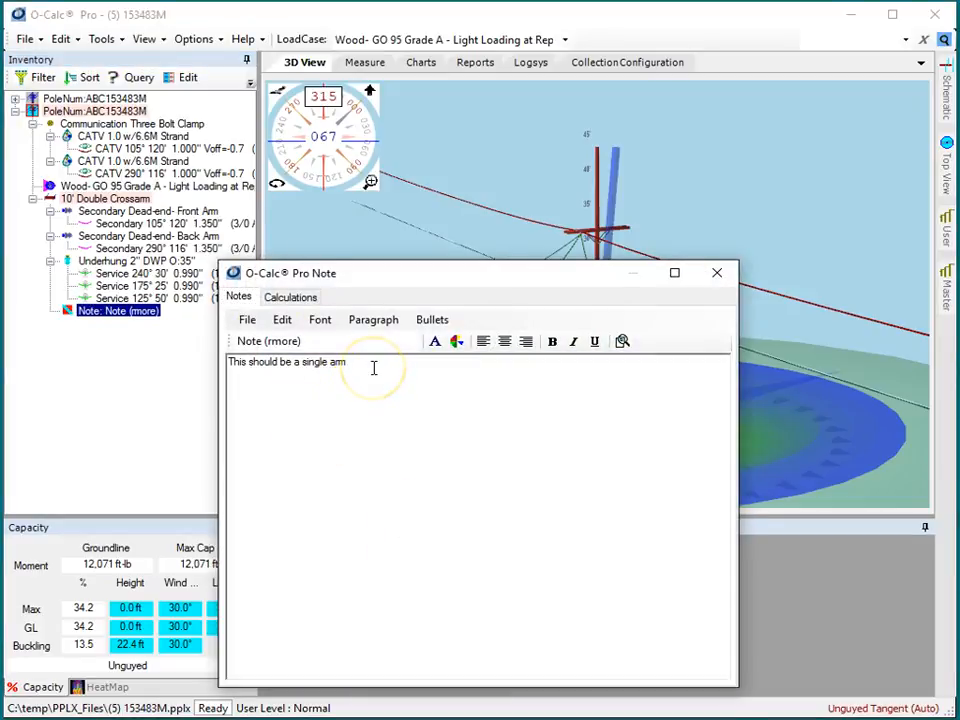
pyautogui.write('OK Fixed')
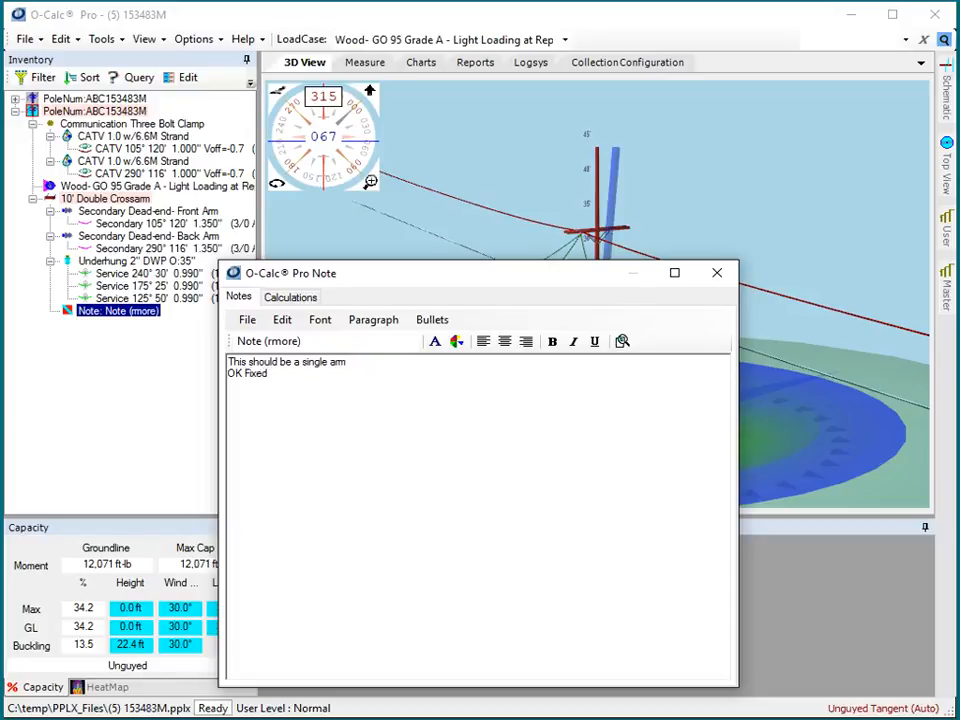
pyautogui.click(247, 320)
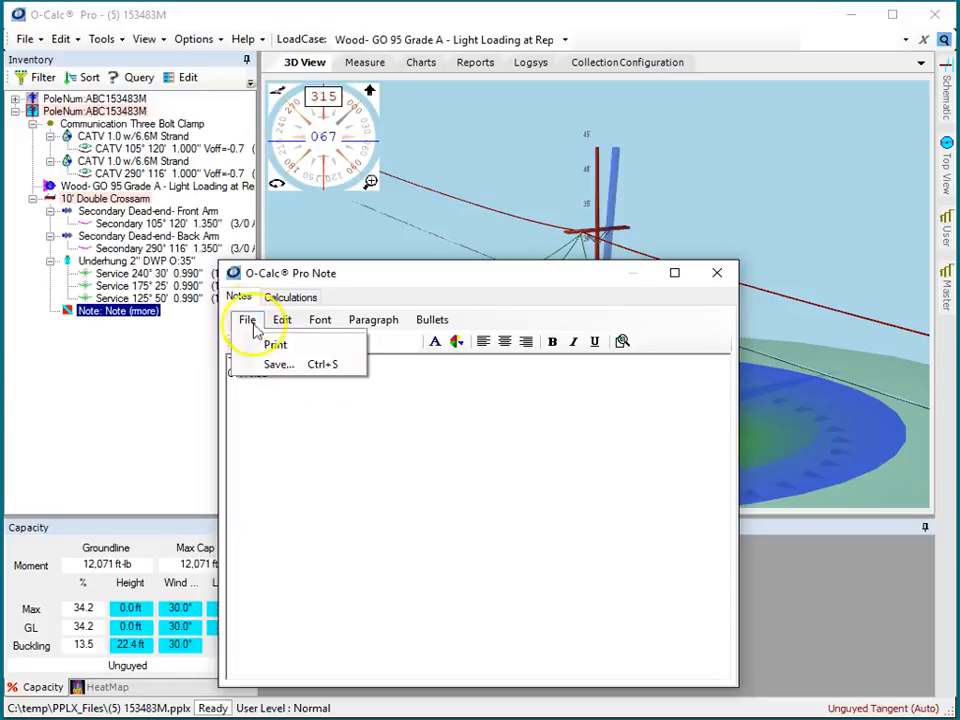
pyautogui.click(278, 364)
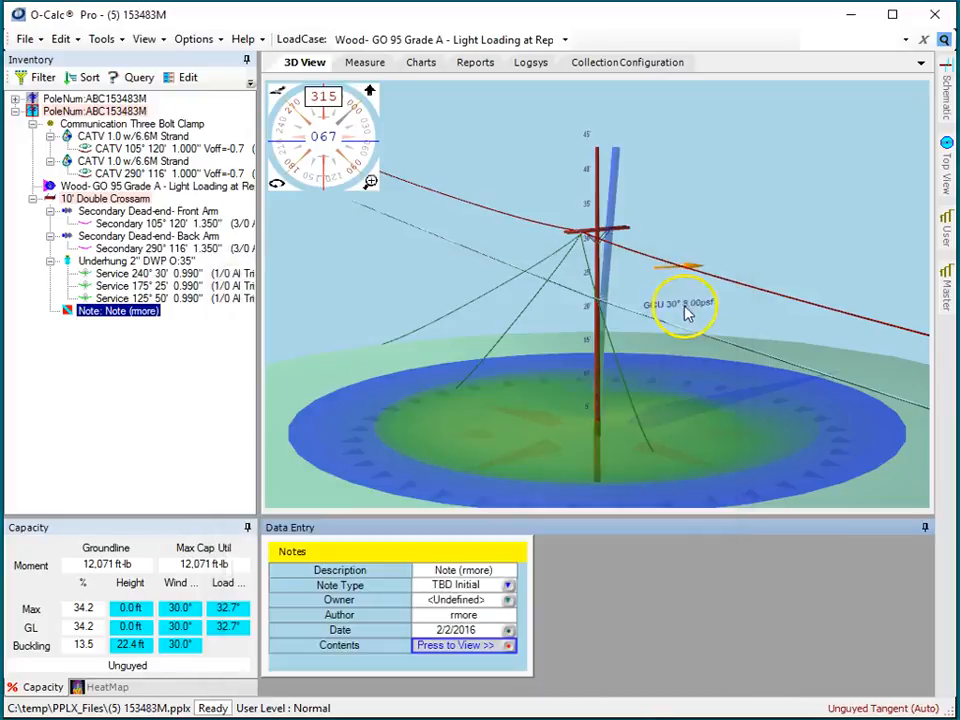
# Advance the crossarm note's type to TBD Complete and finally to TBD Accepted.
pyautogui.click(508, 585)
pyautogui.click(502, 643)
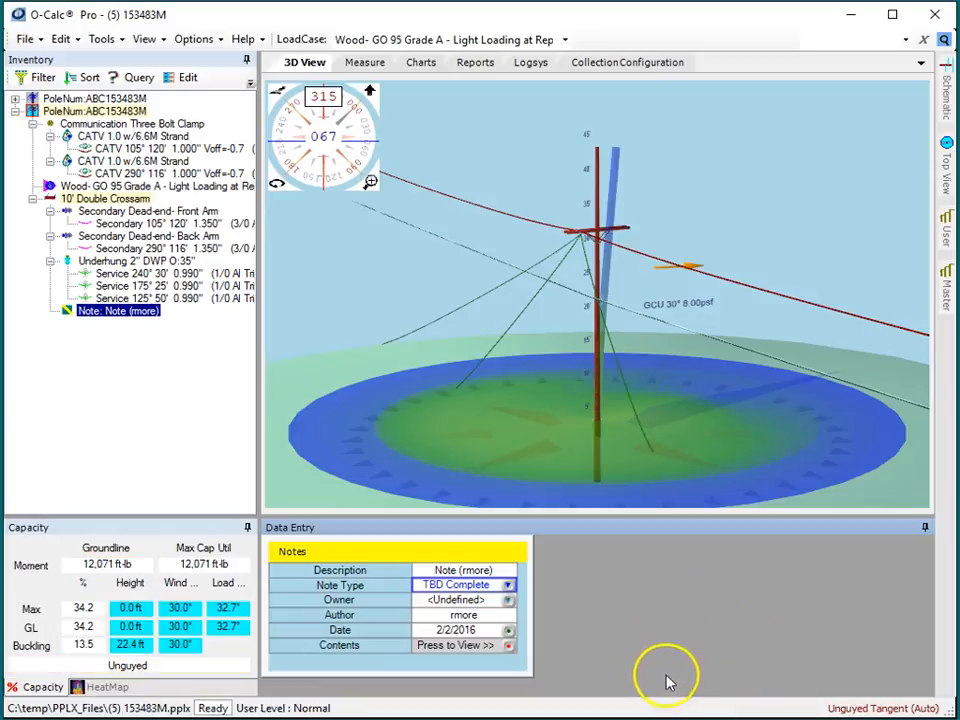
pyautogui.click(507, 585)
pyautogui.click(511, 663)
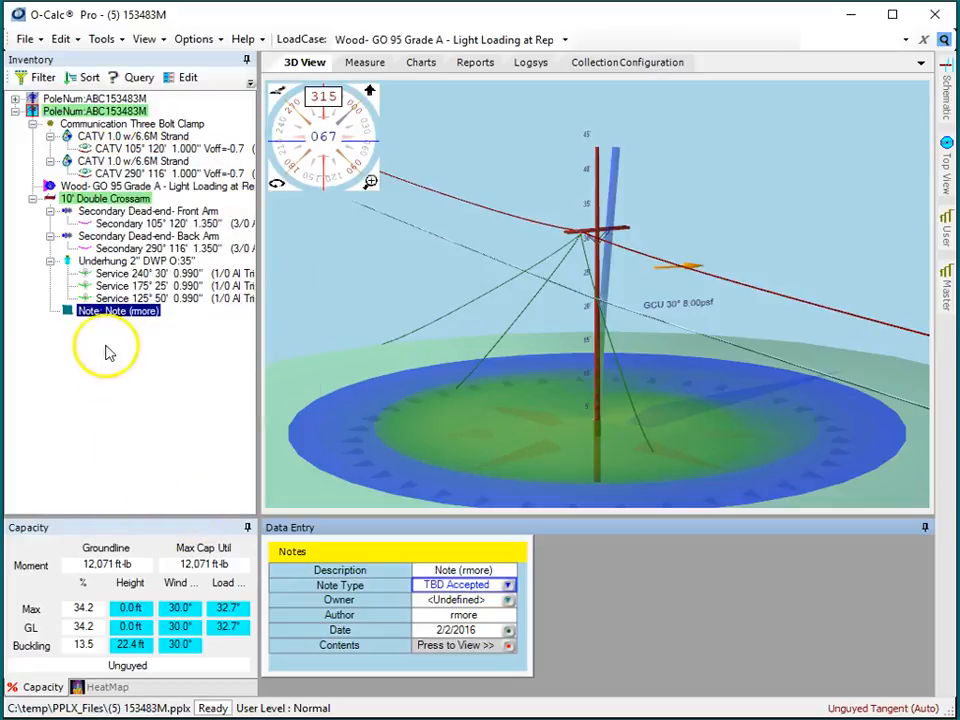
# Duplicate the note on the 10' Double Crossarm and set the copy's type to TBD Initial.
pyautogui.moveTo(64, 312); pyautogui.dragTo(84, 201)
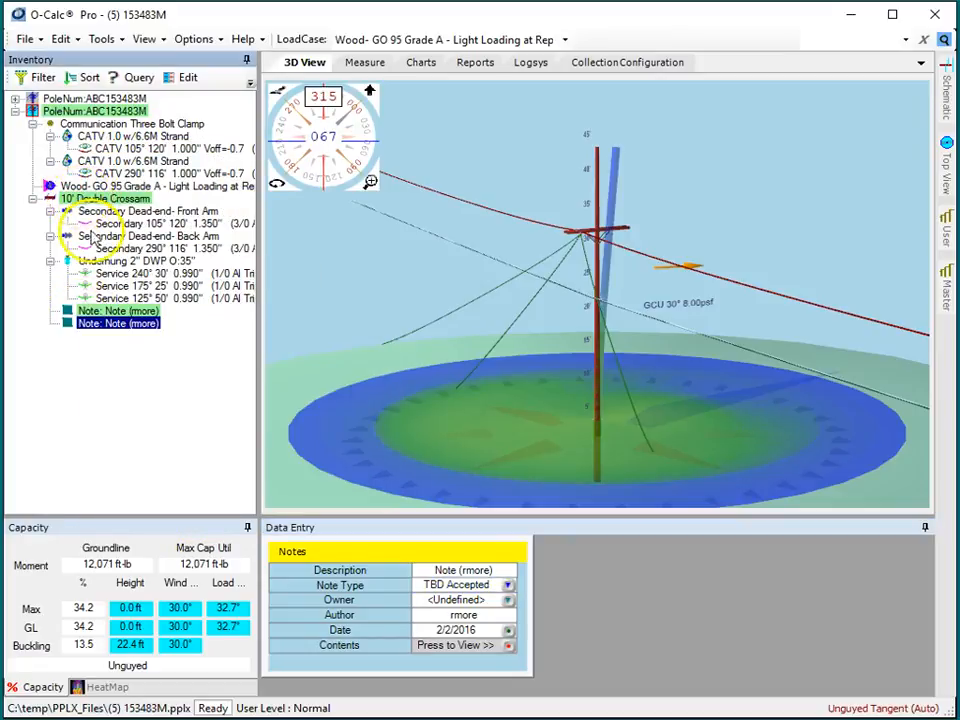
pyautogui.click(508, 586)
pyautogui.click(518, 624)
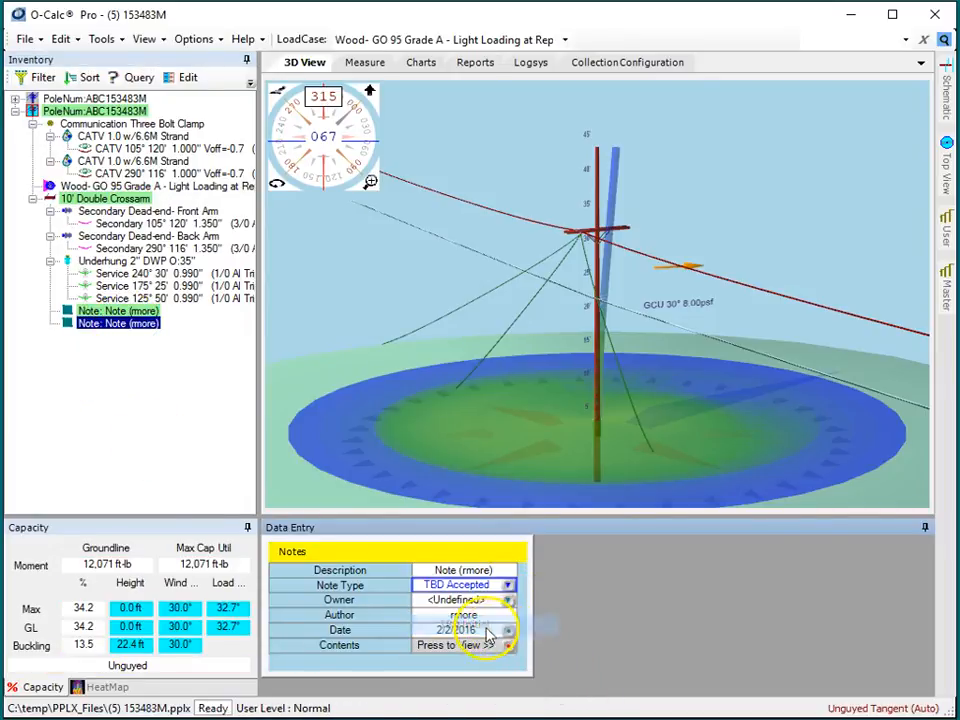
# Select the Underhung 2" insulator beneath the 10' Double Crossarm.
pyautogui.moveTo(84, 324); pyautogui.dragTo(116, 313)
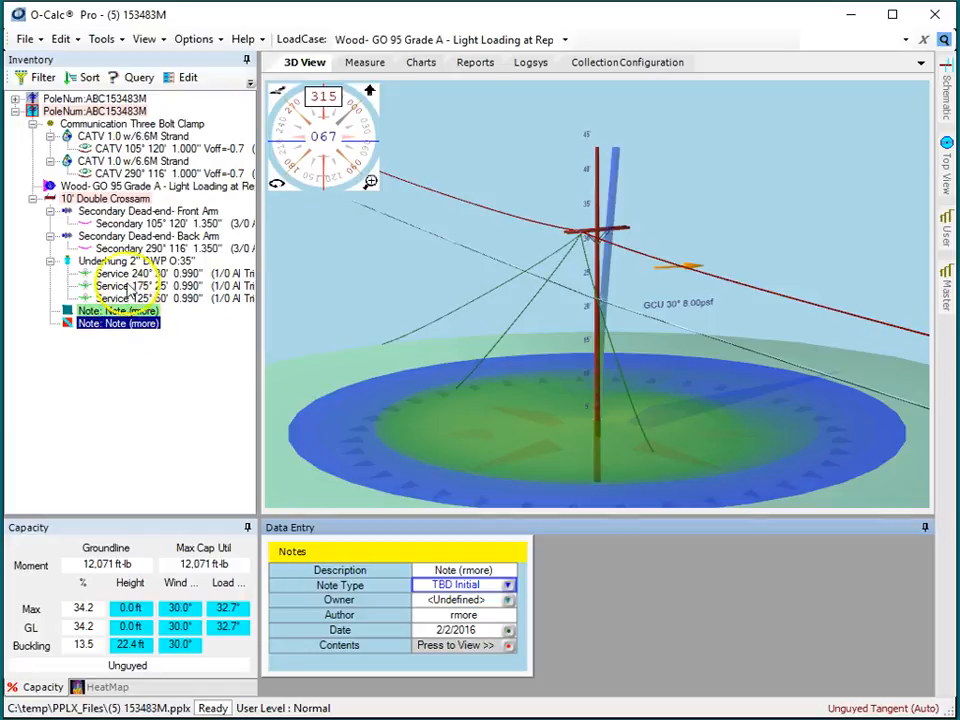
pyautogui.click(110, 260)
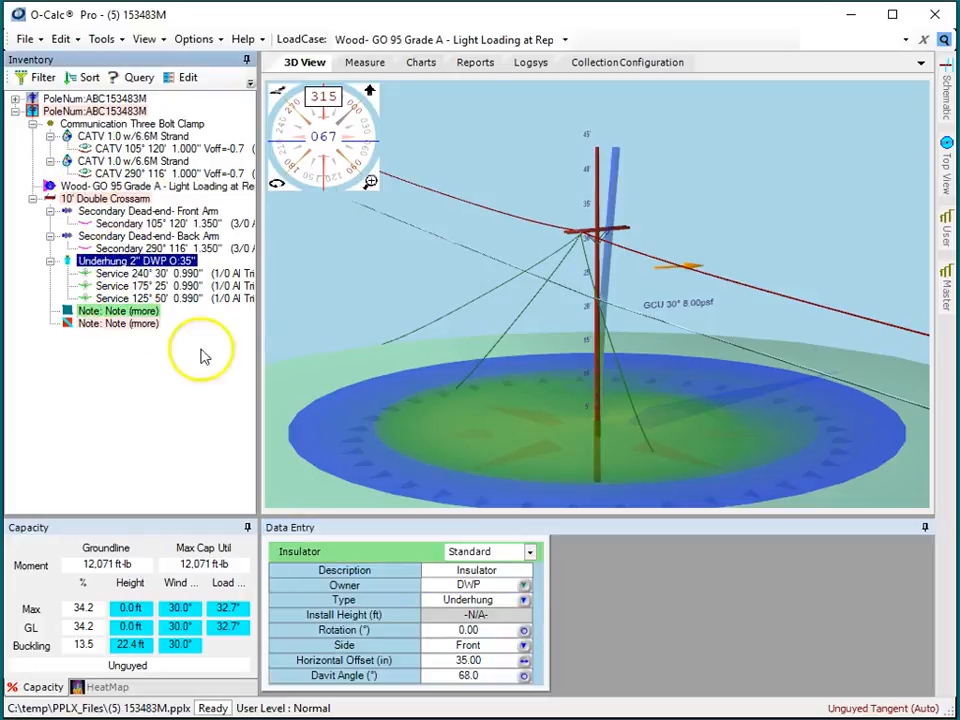